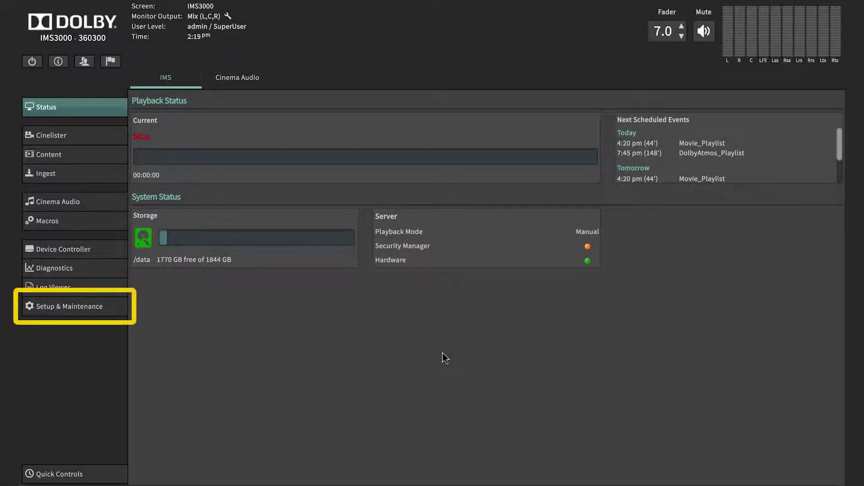
In Setup & Maintenance playback settings, keep Monday as the scheduler's first weekday.
left_click(109, 311)
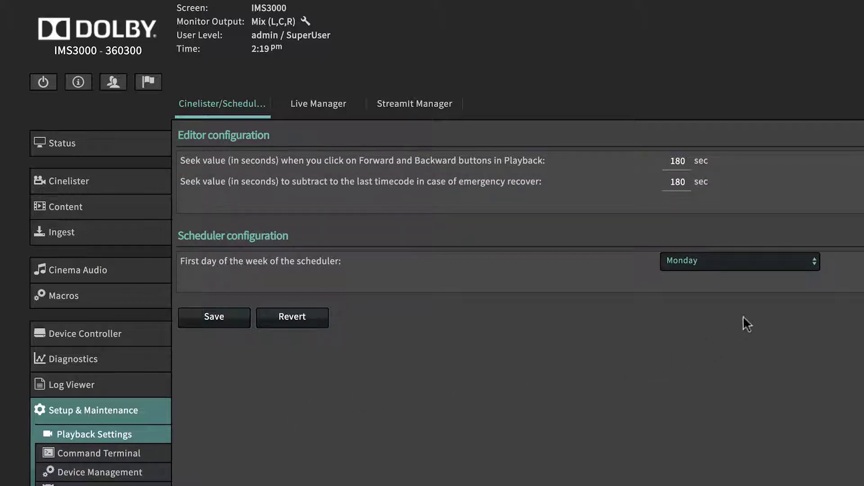
left_click(771, 266)
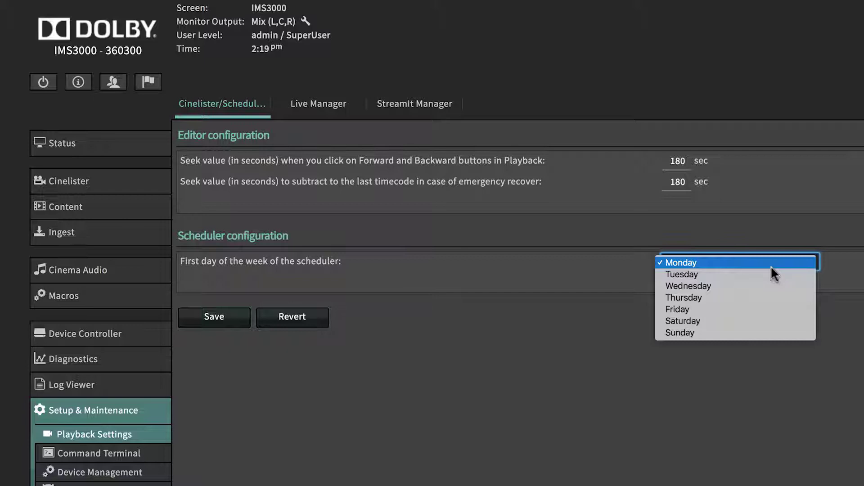
left_click(770, 265)
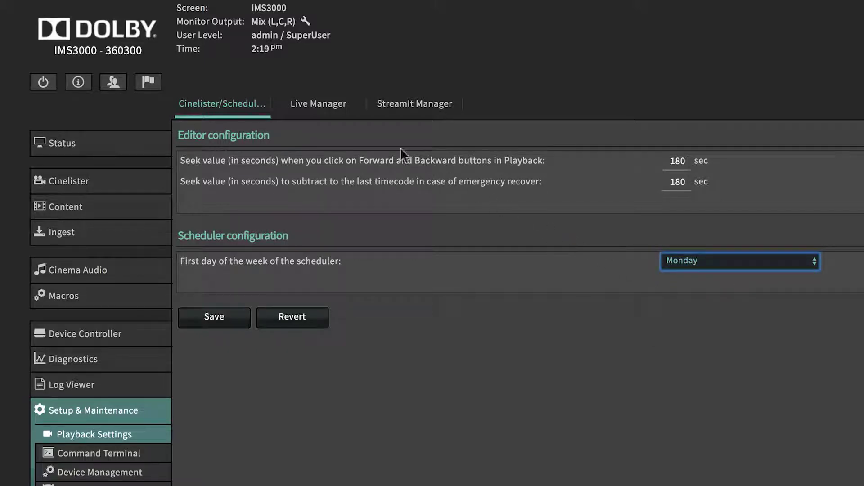
left_click(337, 116)
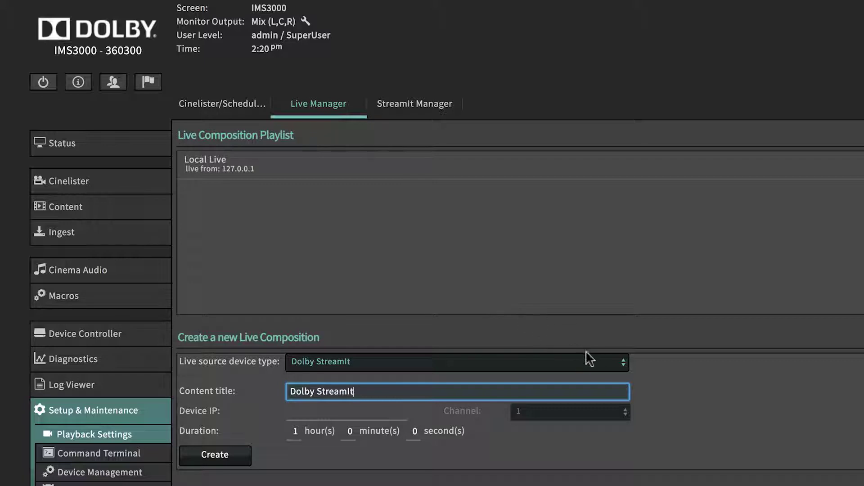
left_click(623, 366)
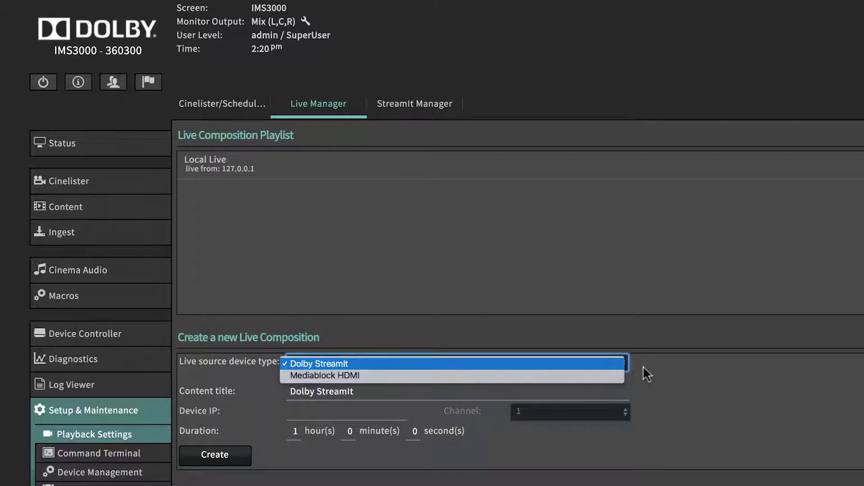
left_click(654, 361)
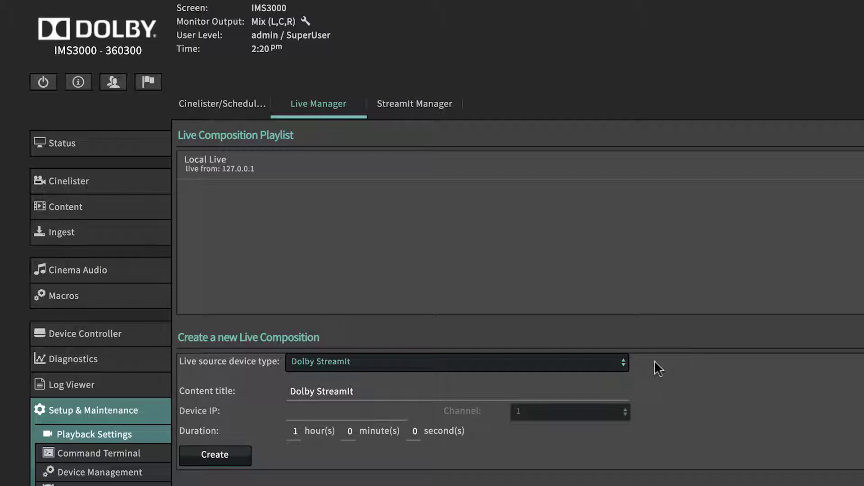
Look over the StreamIt Manager settings, then the Command Terminal login prompt.
left_click(440, 104)
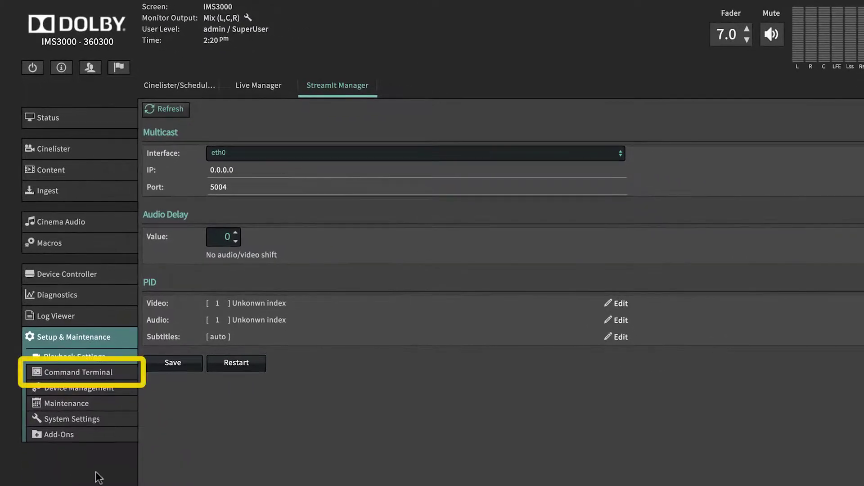
left_click(130, 373)
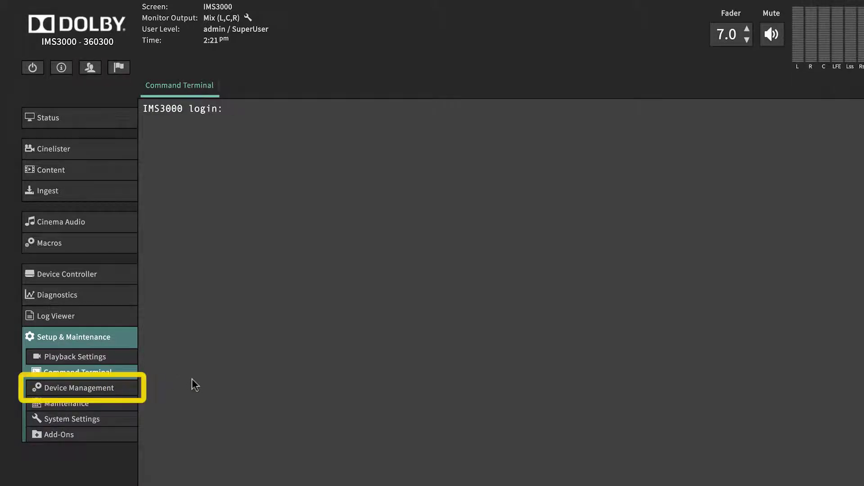
Show the Barco Series-2 projector's settings in Device Management and glance at addable device types.
left_click(131, 391)
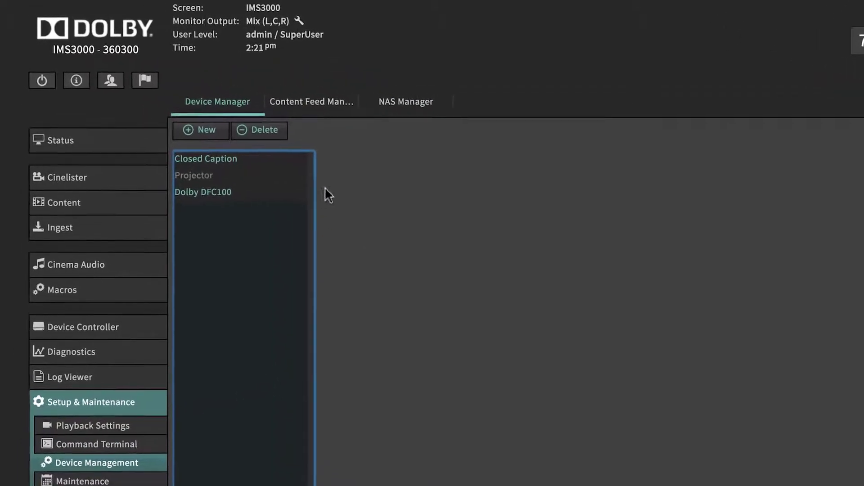
left_click(307, 179)
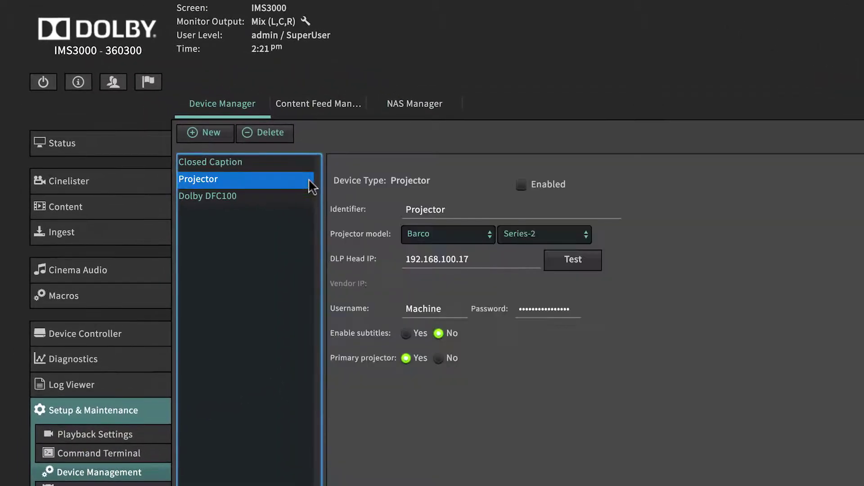
left_click(220, 135)
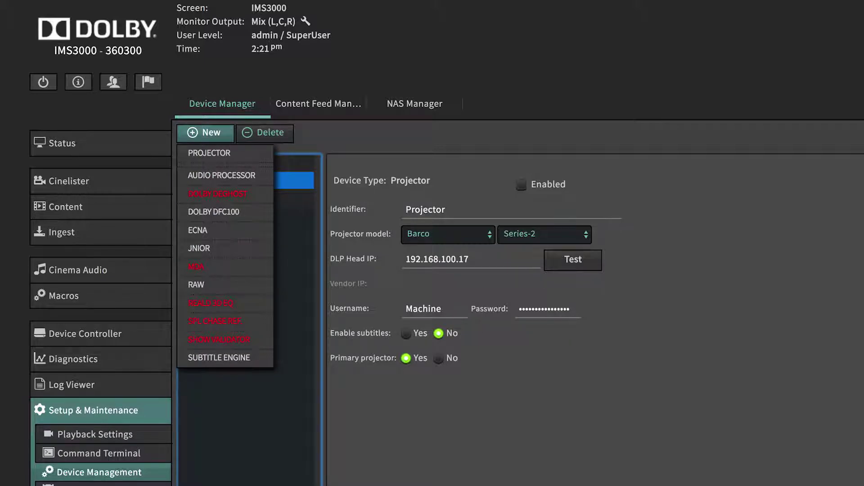
key("Escape")
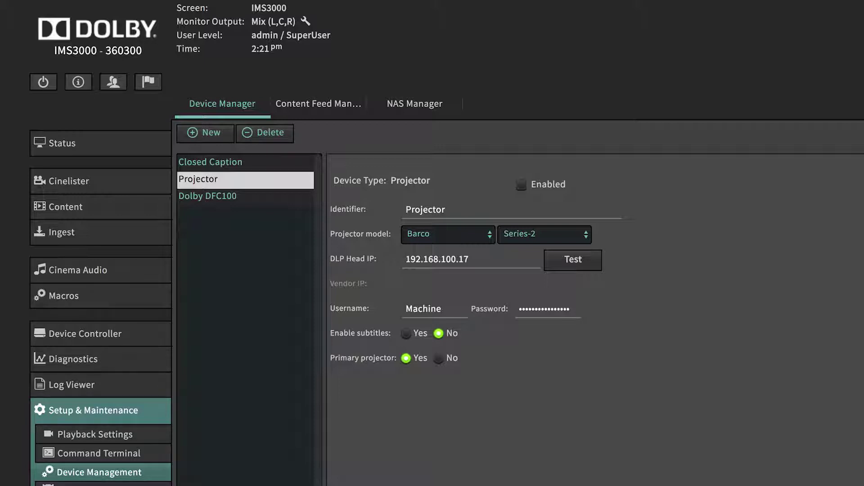
Start a new content feed server with the Show Playlist advanced option ticked.
left_click(338, 114)
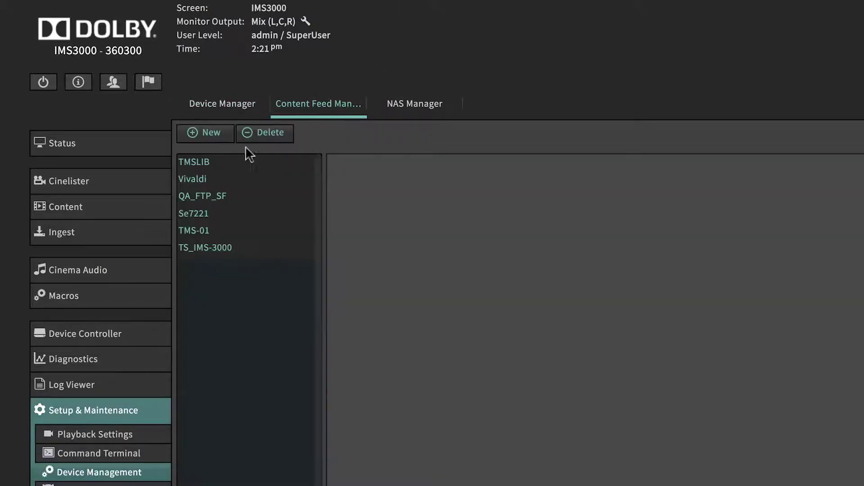
left_click(221, 139)
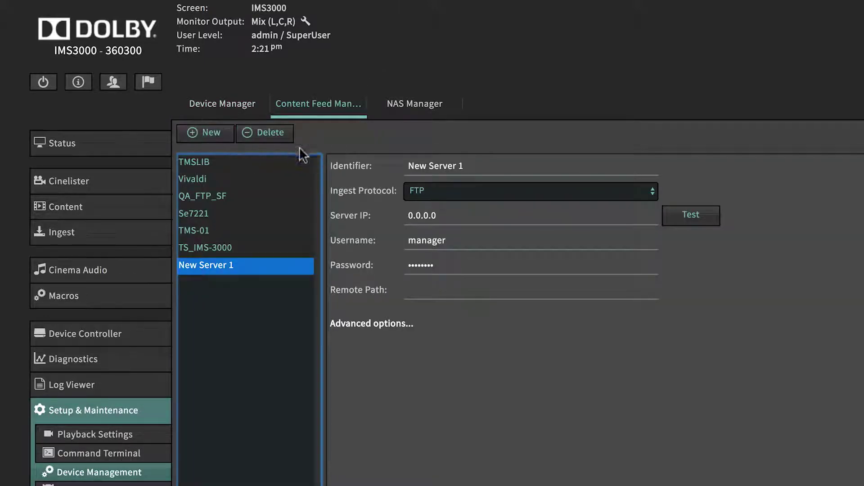
left_click(416, 331)
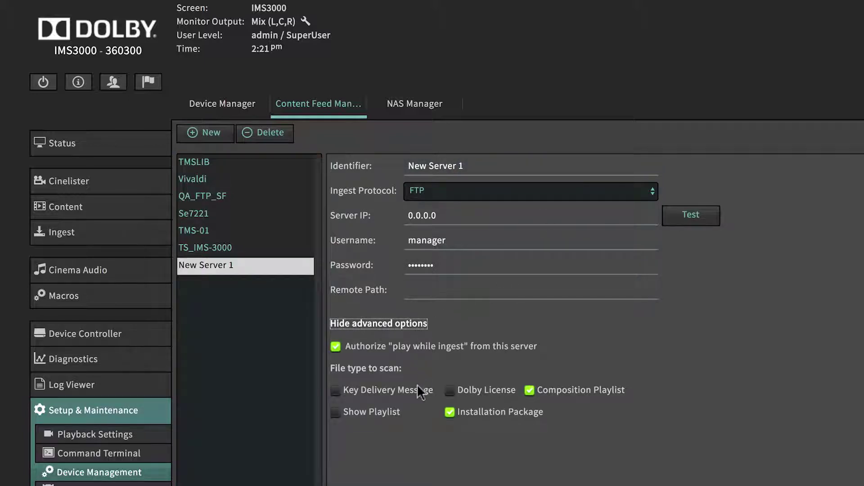
left_click(385, 412)
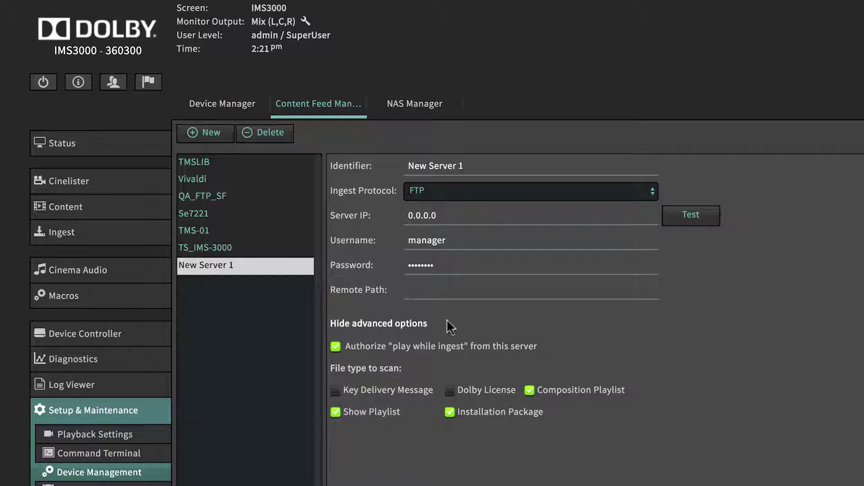
Set its IP to 192.168.100.12, name it Library_Server, and save.
left_click(449, 222)
left_click_drag(443, 219, 398, 211)
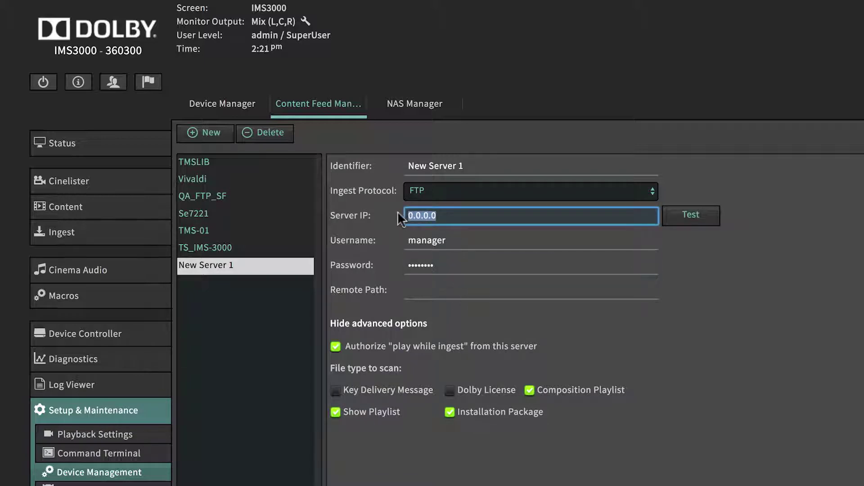
type("192.168.100.12")
left_click(450, 165)
key("ctrl+a")
type("Library")
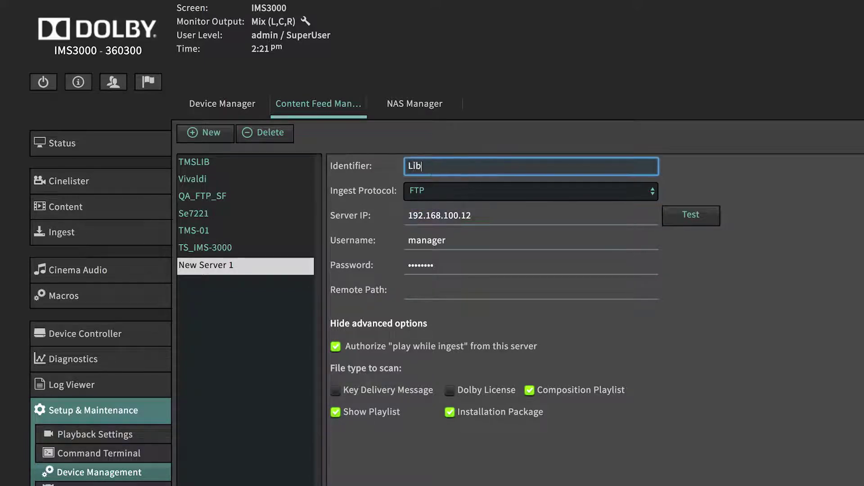
type("_Server")
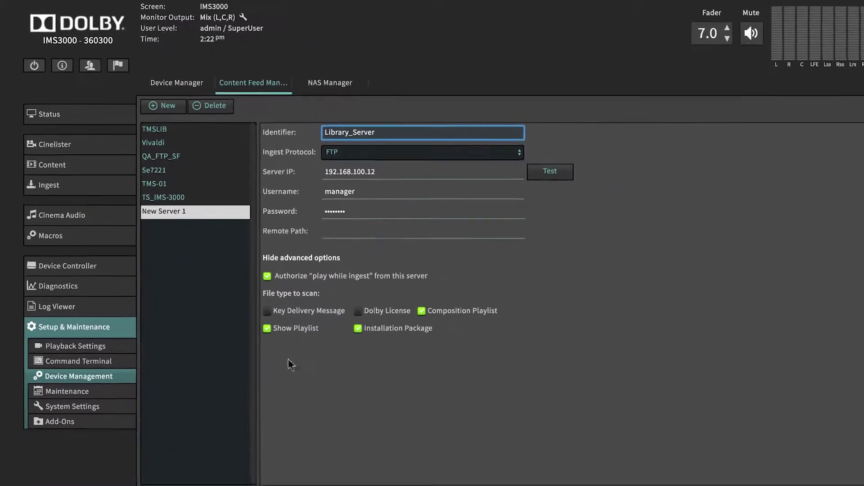
left_click(163, 467)
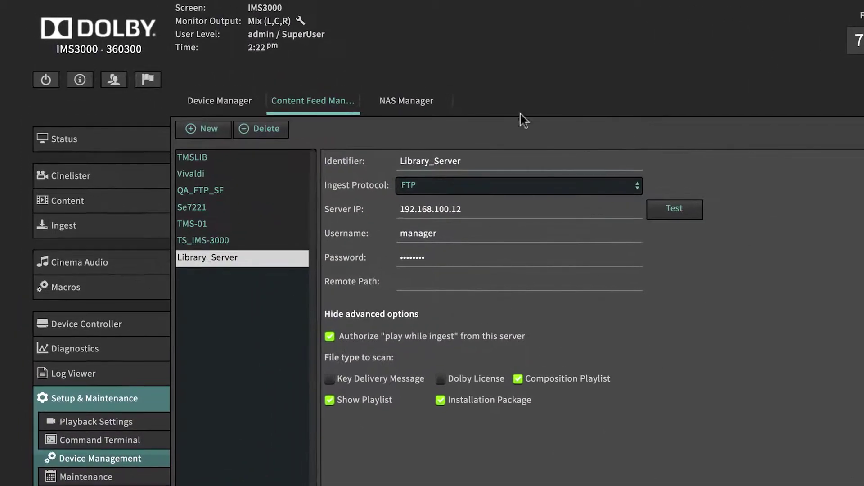
Start a new NAS entry, keeping NetGear as vendor and ReadyNas 2120 as model.
left_click(438, 108)
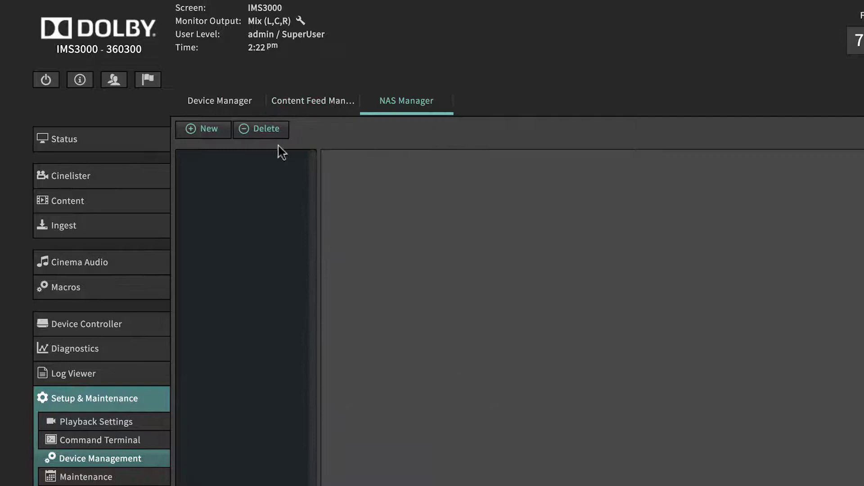
left_click(217, 131)
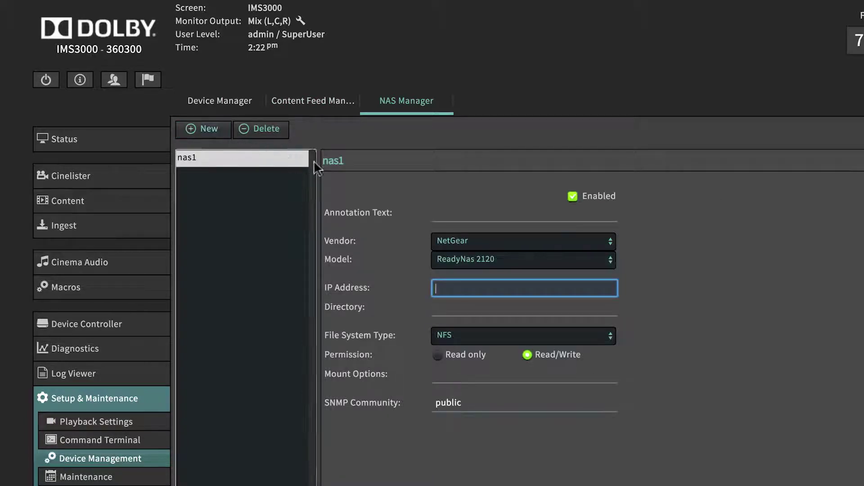
left_click(609, 241)
left_click(609, 241)
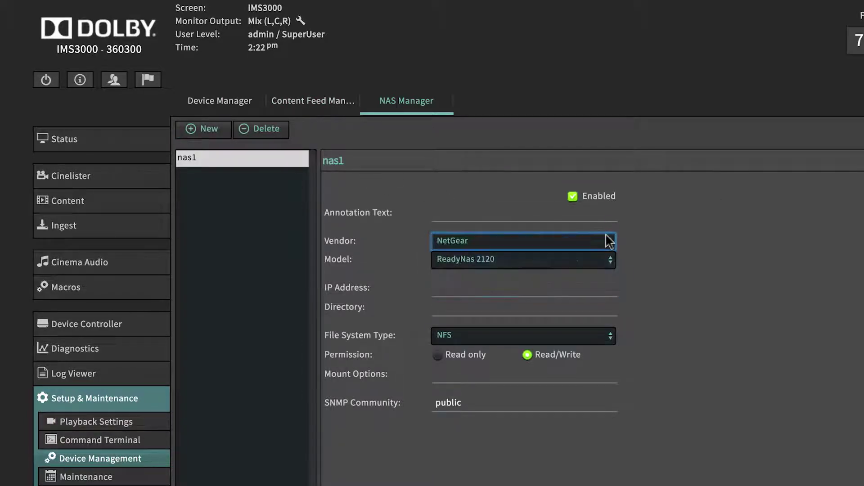
left_click(609, 259)
left_click(609, 260)
Enter IP 192.168.100.20 and directory /data/, then save nas1.
left_click(604, 291)
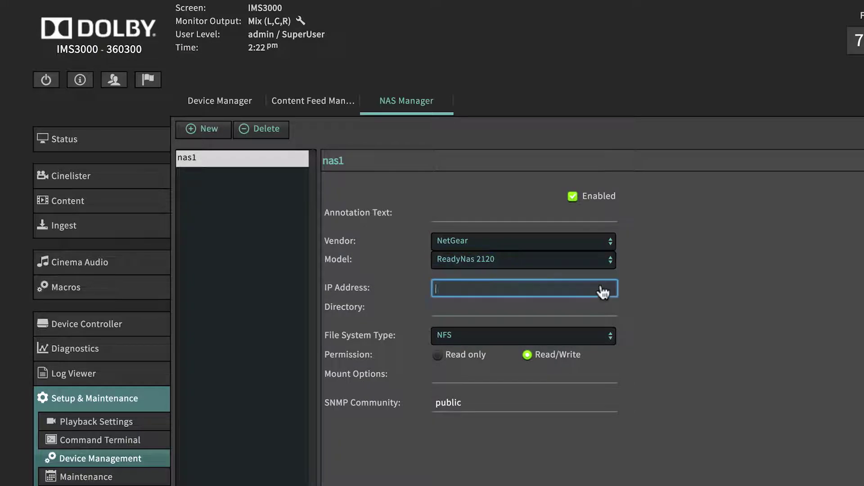
type("192.168.100.20")
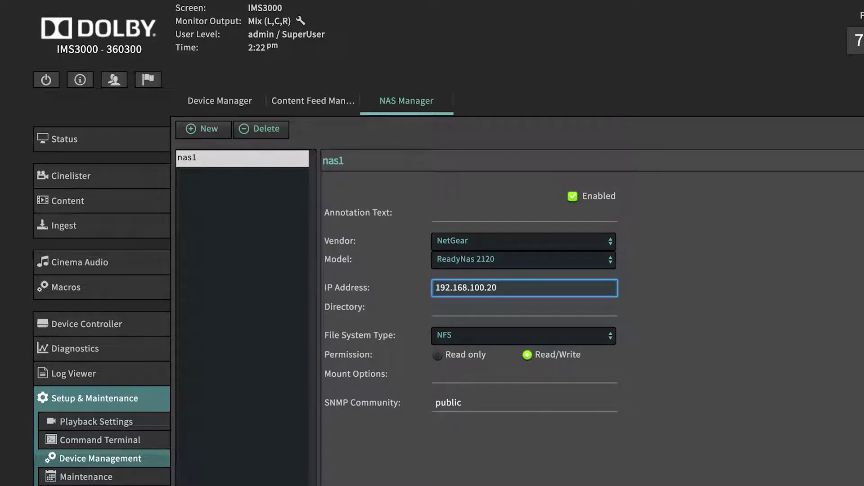
left_click(586, 311)
type("/data/")
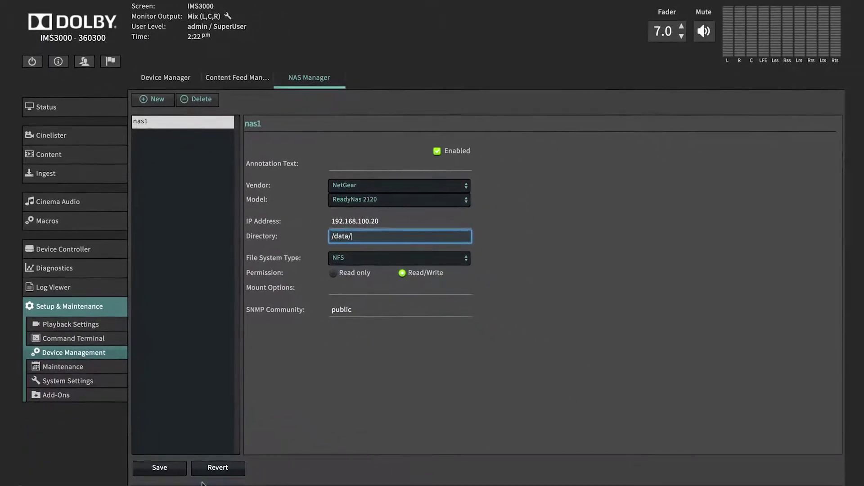
left_click(172, 472)
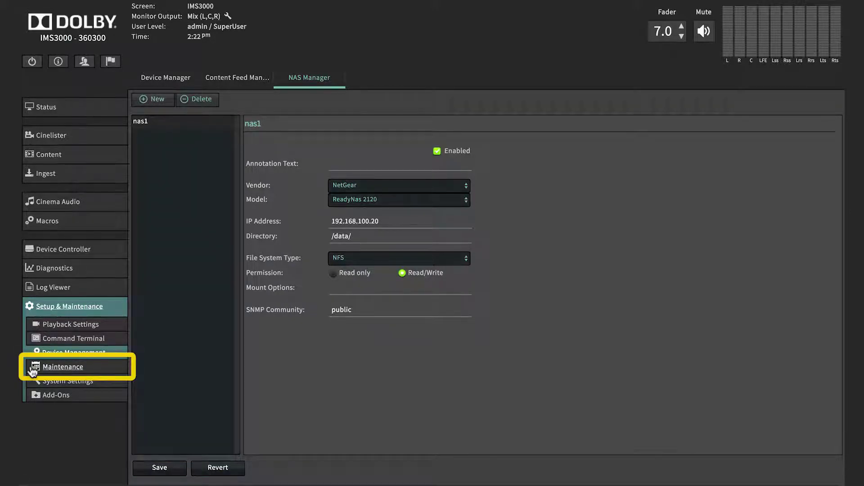
Open the Maintenance section on its Automatic Log Upload settings.
left_click(63, 367)
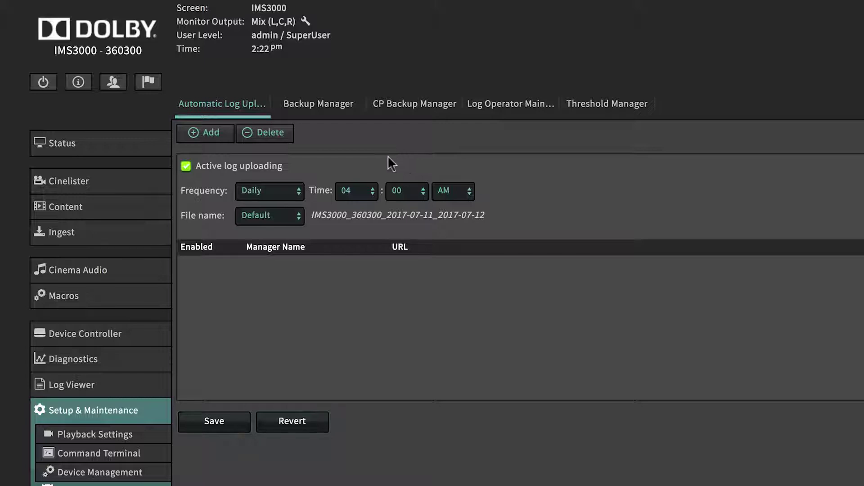
Add upload manager 'Weekly' for ftp.example.com with a username, password and Security (SMPTE) logs.
left_click(223, 137)
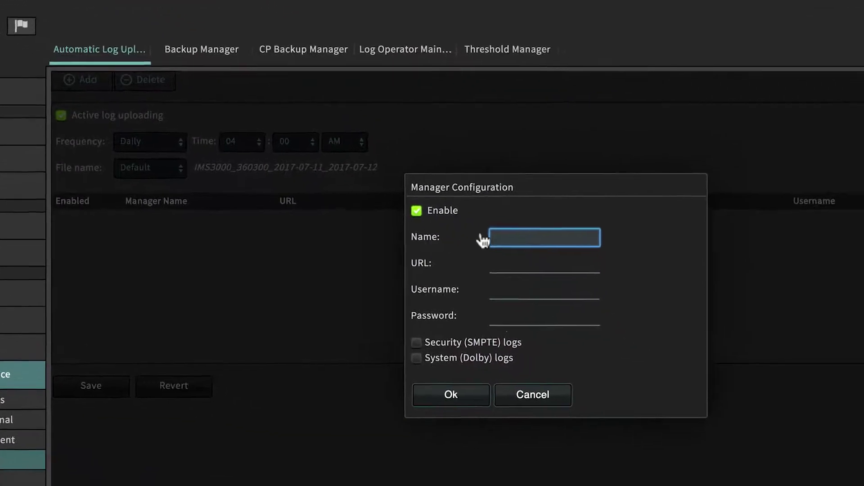
type("Weekly")
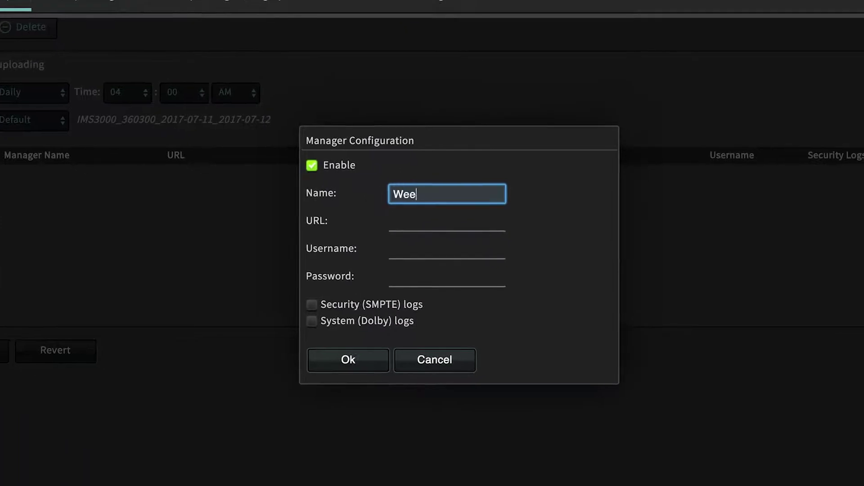
left_click(447, 222)
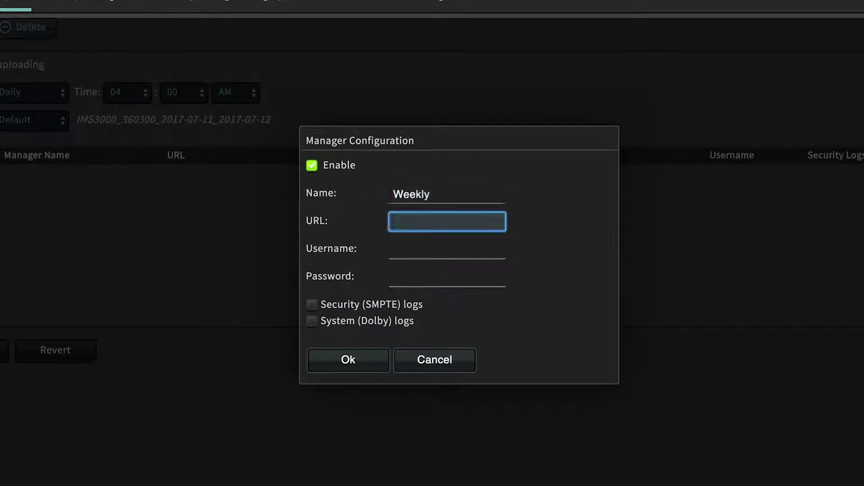
type("ftp.example.com")
key("Tab")
type("user")
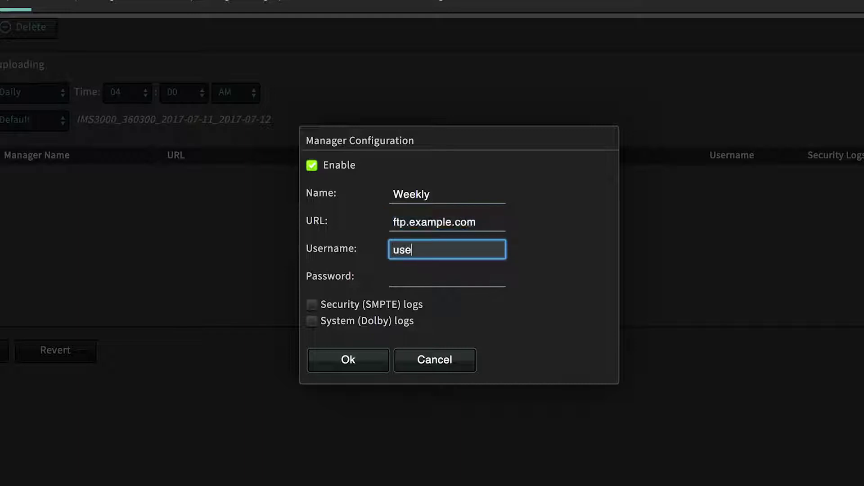
key("Tab")
type("pass")
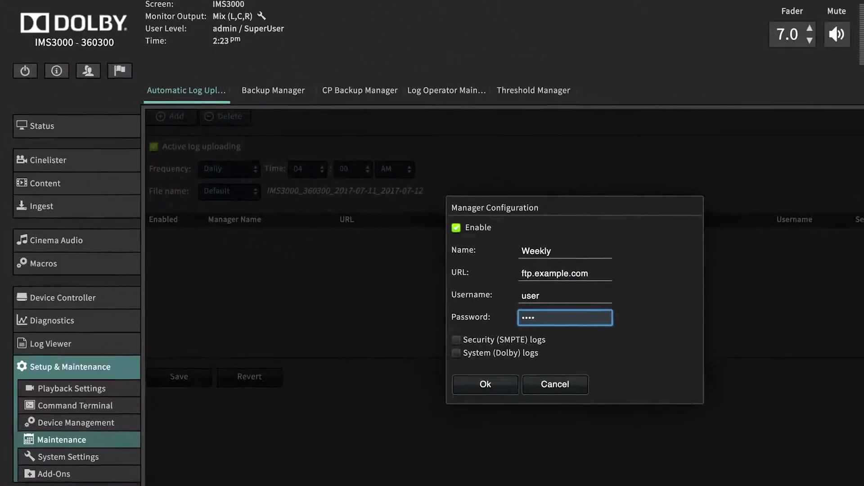
left_click(504, 341)
left_click(496, 383)
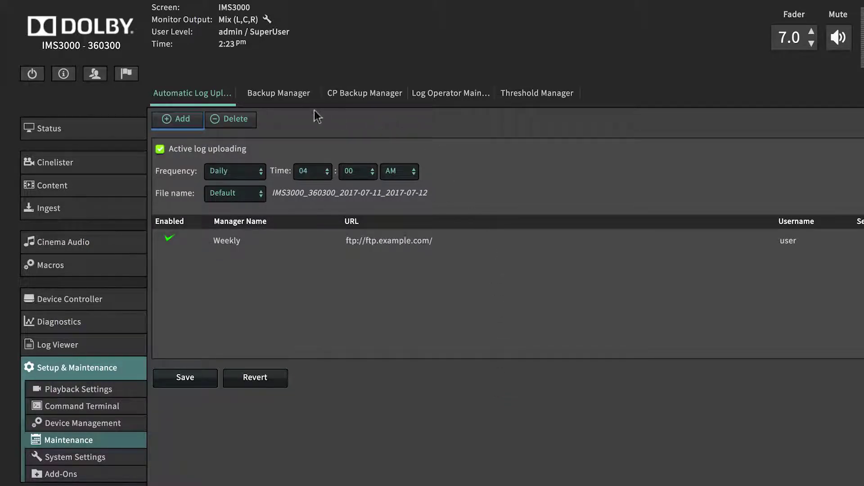
Open Backup Manager, start restoring the newest automatic backup, then cancel the restore.
left_click(302, 102)
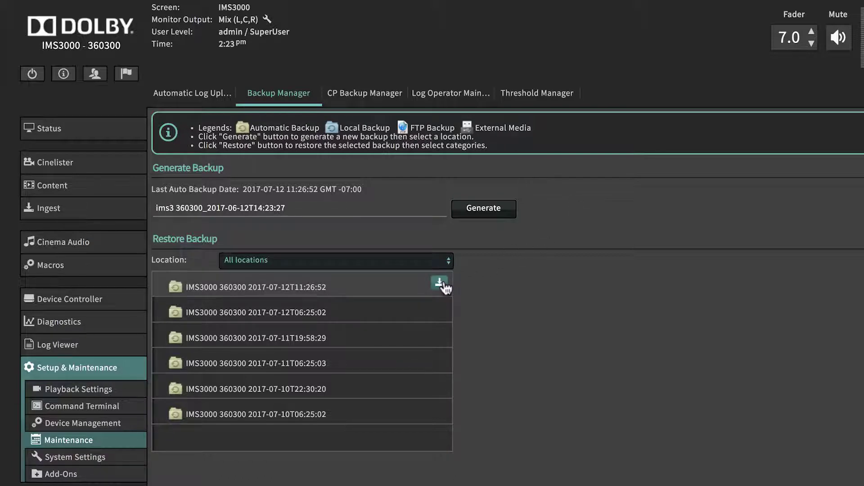
left_click(441, 285)
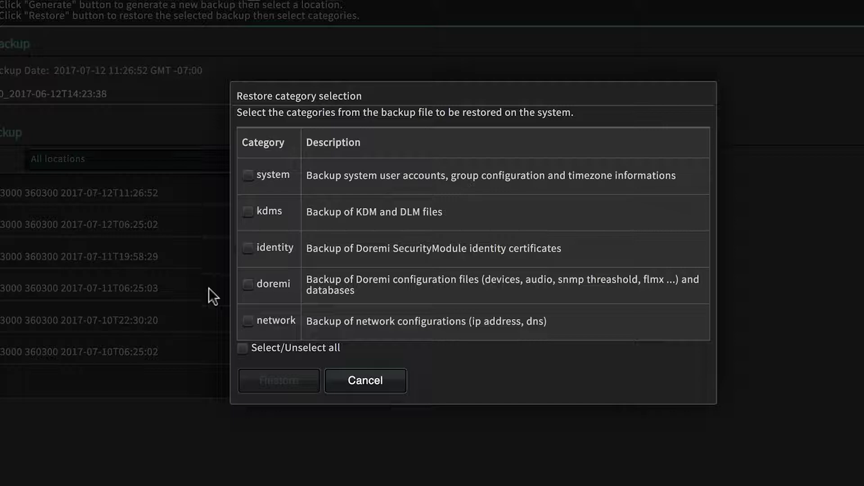
left_click(365, 383)
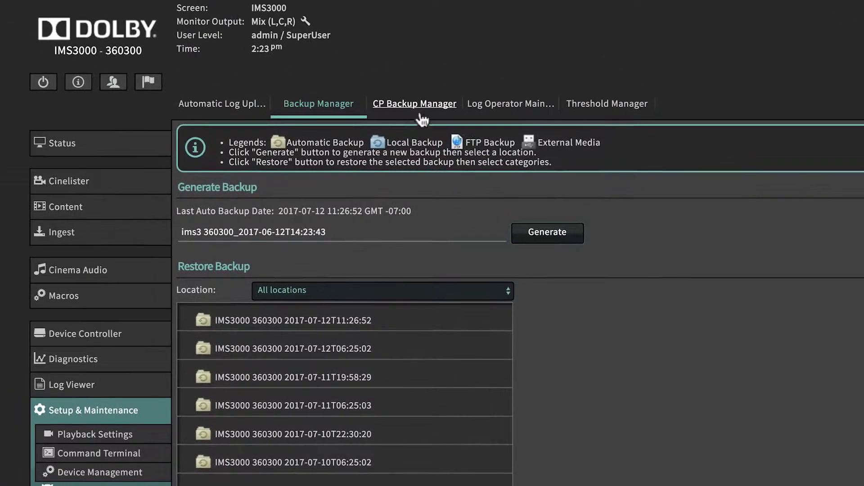
Open CP Backup Manager's Restore sub-tab for .dac audio processor restores.
left_click(420, 116)
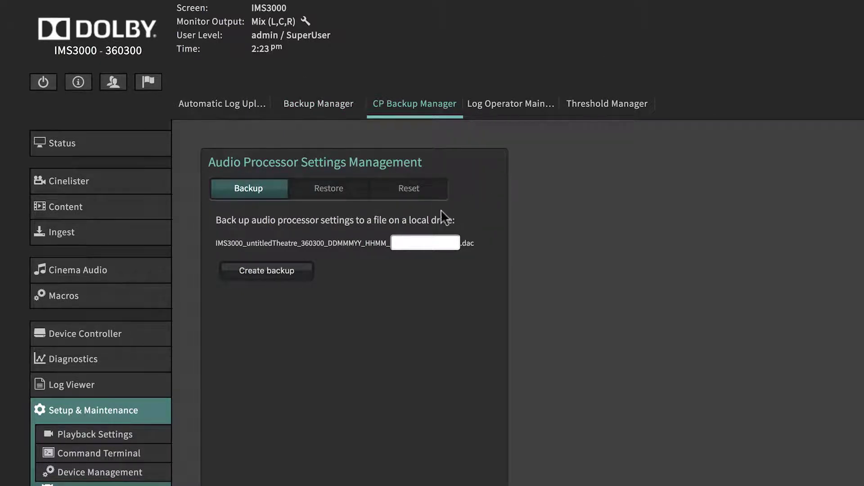
left_click(349, 198)
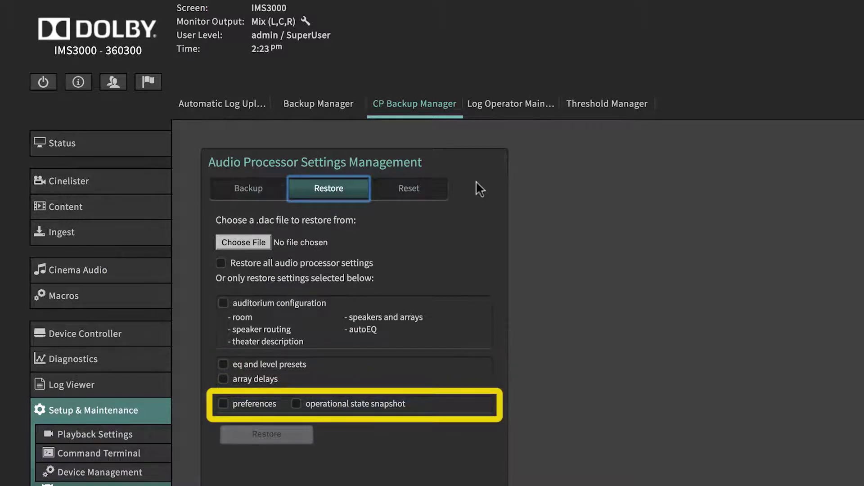
Record a new Annual maintenance event in Log Operator Maintenance with comment 'Cleaned..'.
left_click(532, 111)
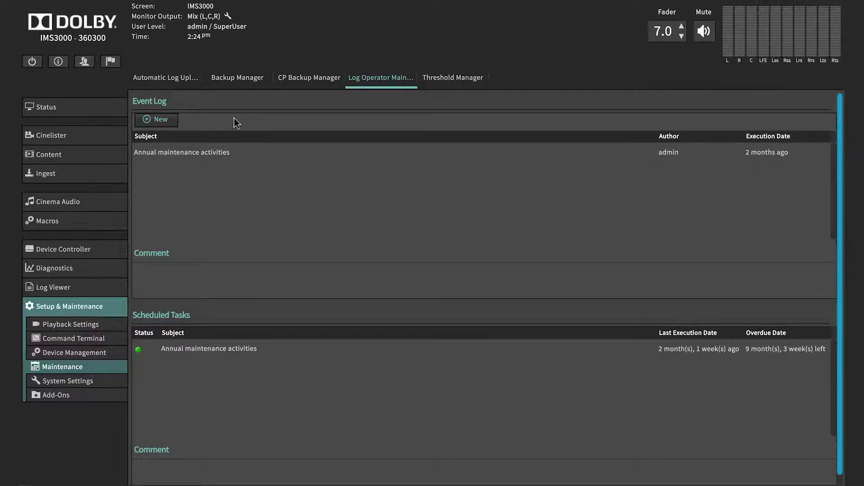
left_click(174, 120)
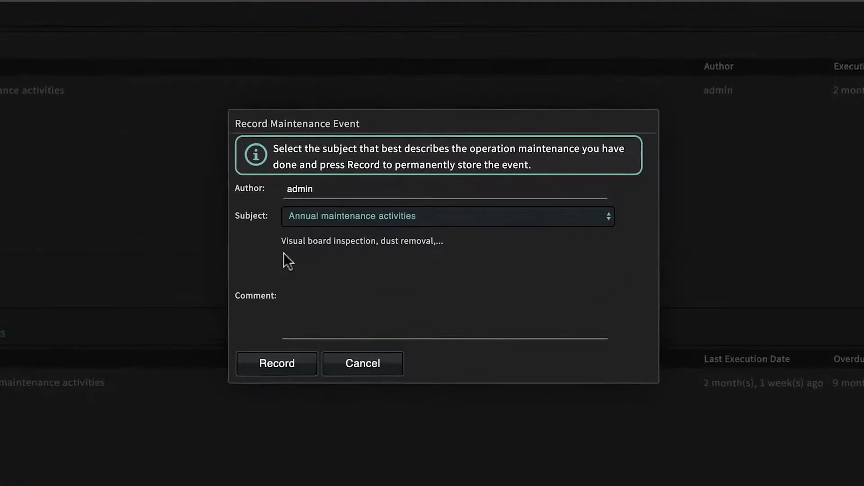
left_click(284, 253)
type("Cleaned...")
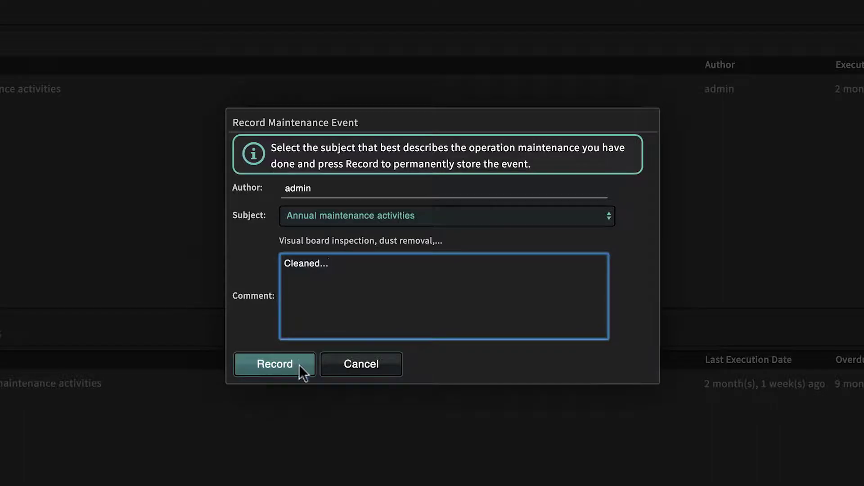
left_click(298, 365)
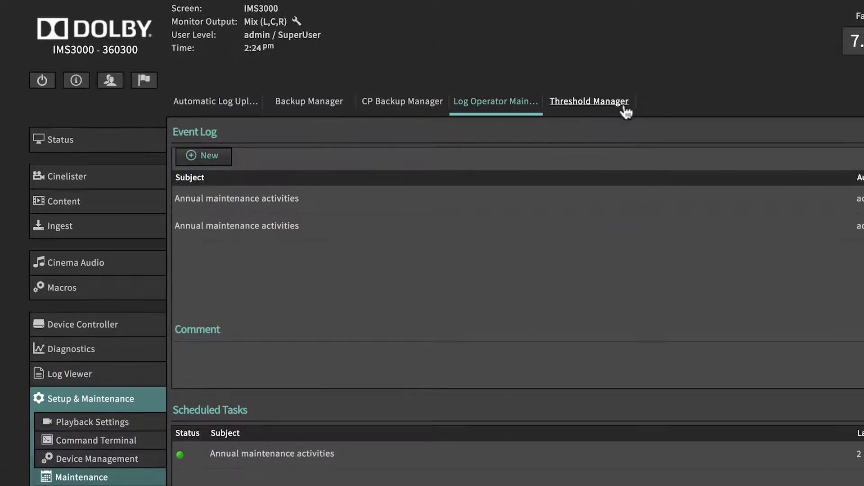
Review the per-component temperature thresholds in Threshold Manager, then go to System Settings' Date and Time page.
left_click(626, 113)
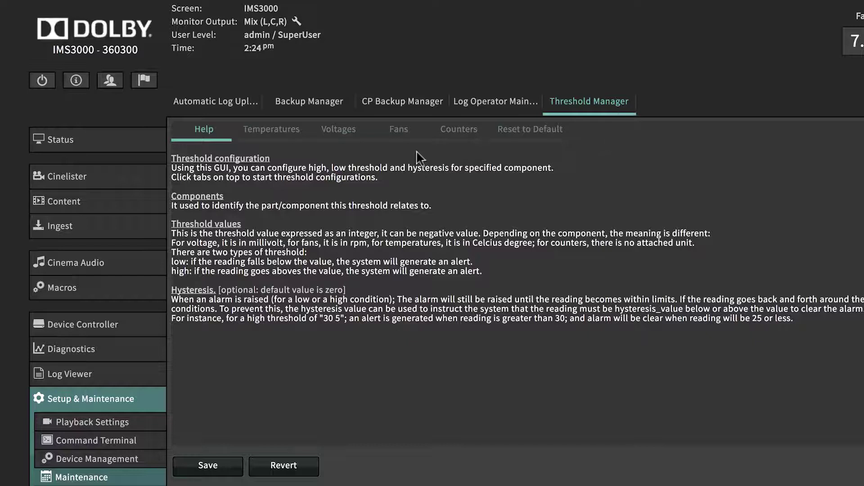
left_click(293, 138)
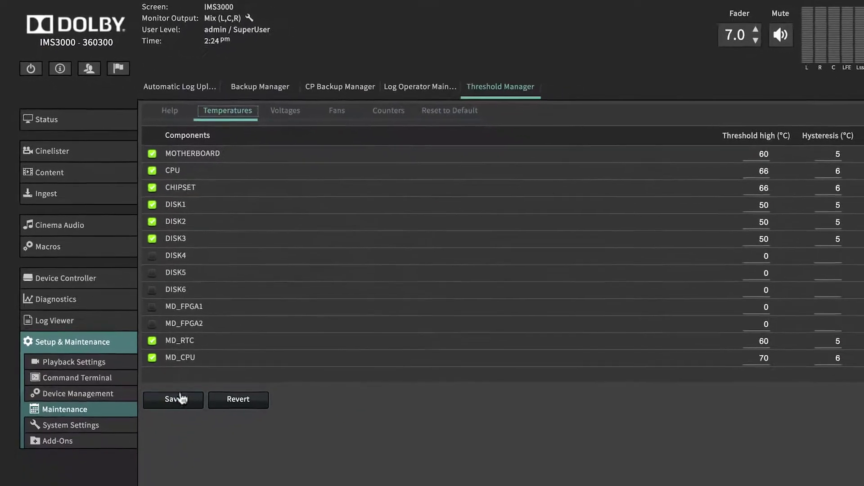
left_click(130, 421)
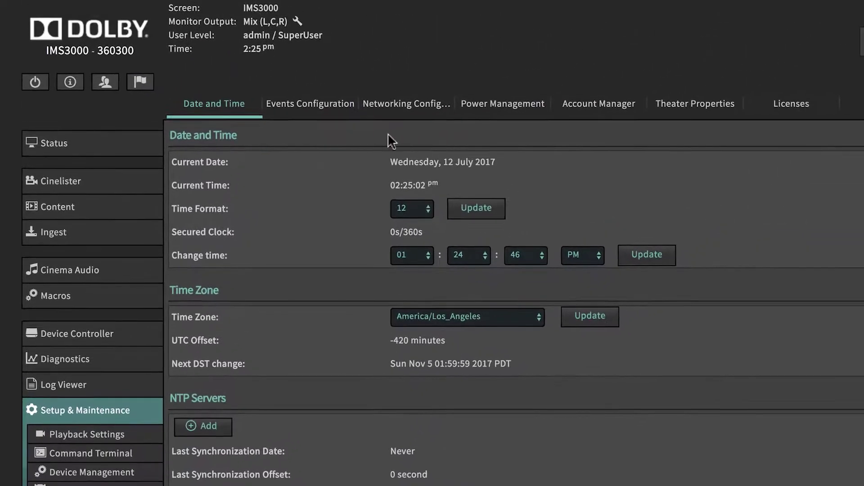
left_click(337, 114)
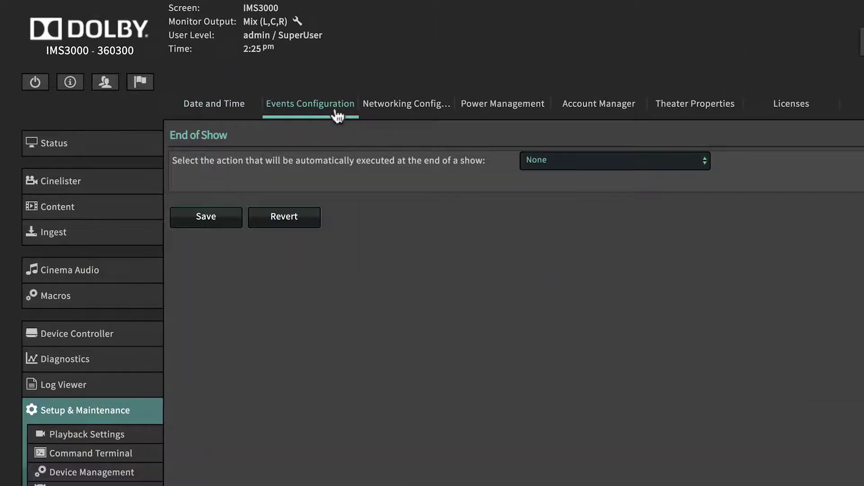
left_click(600, 155)
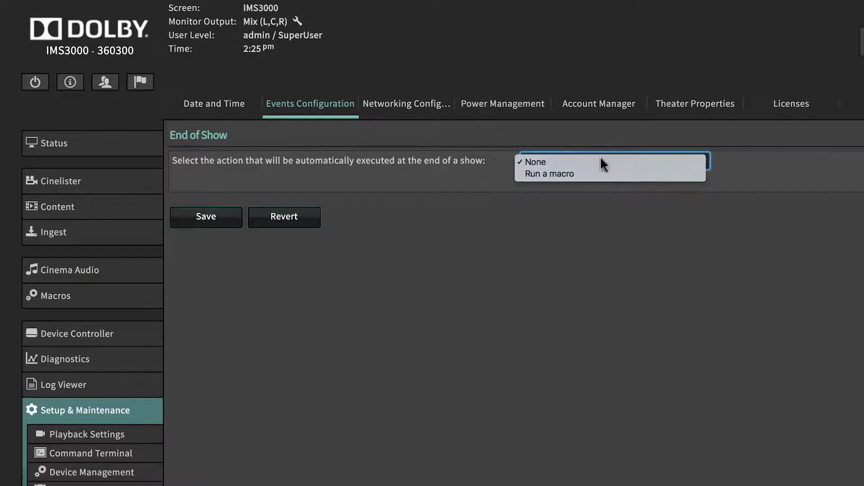
left_click(603, 174)
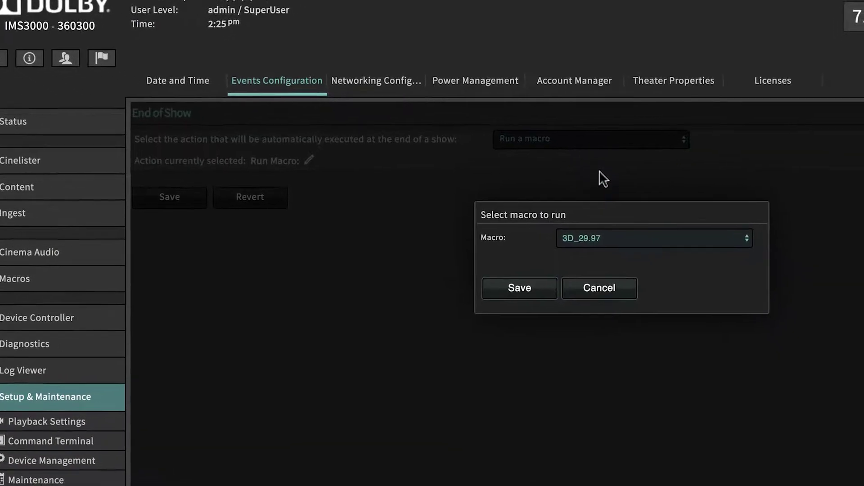
left_click(689, 240)
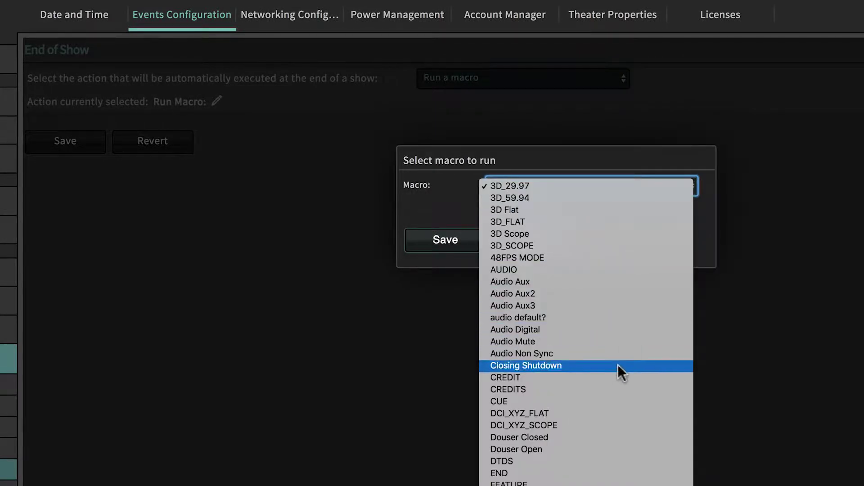
left_click(732, 363)
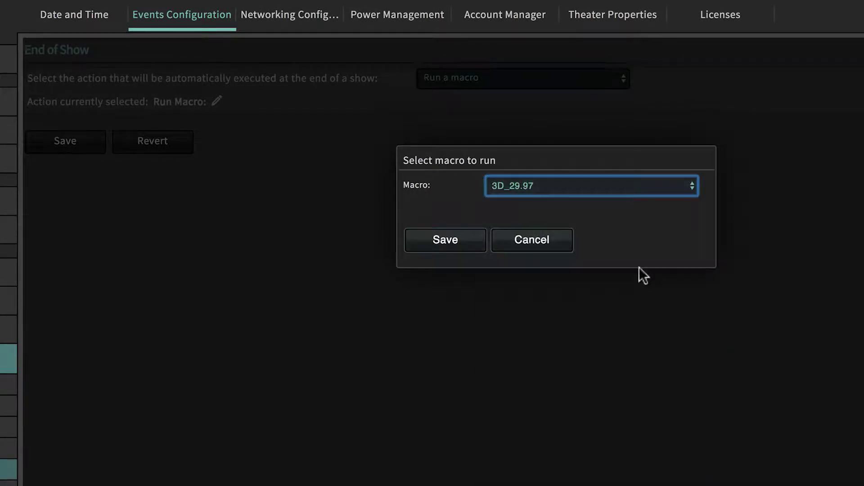
left_click(565, 255)
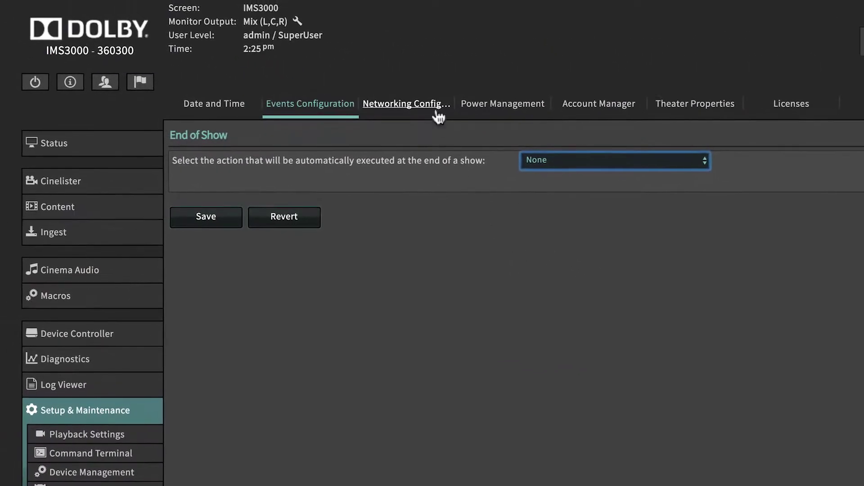
Review the Networking Config interface settings, then view the Power Management standby, restart and shutdown options.
left_click(437, 116)
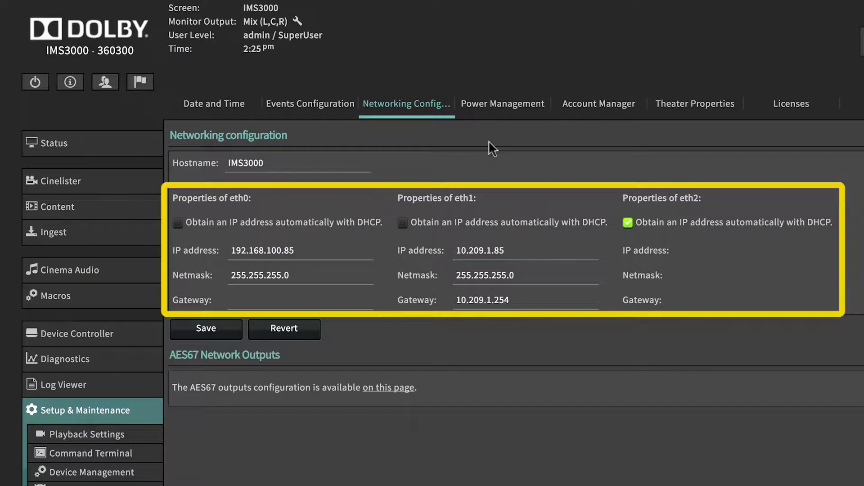
left_click(514, 118)
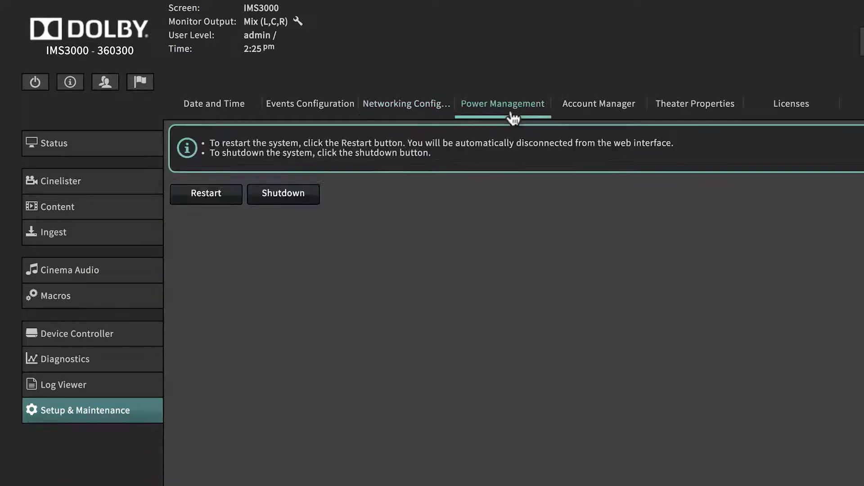
List the six user accounts in Account Manager and view the second account's details without changes.
left_click(615, 116)
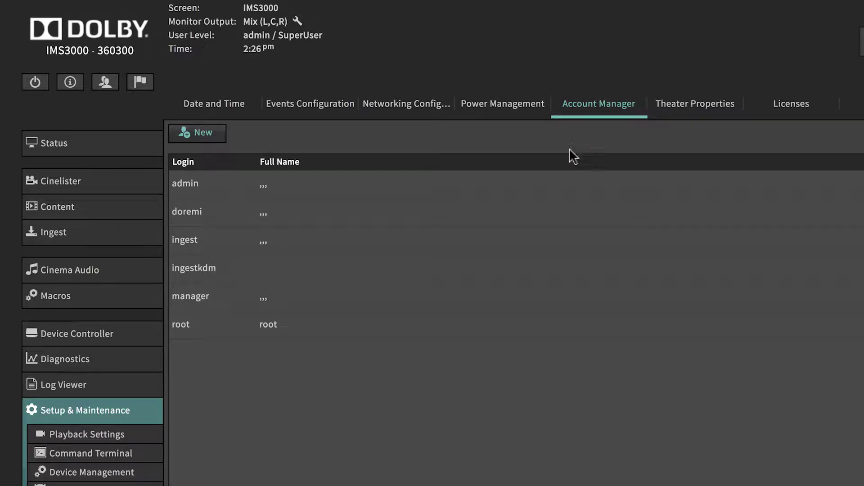
double_click(458, 215)
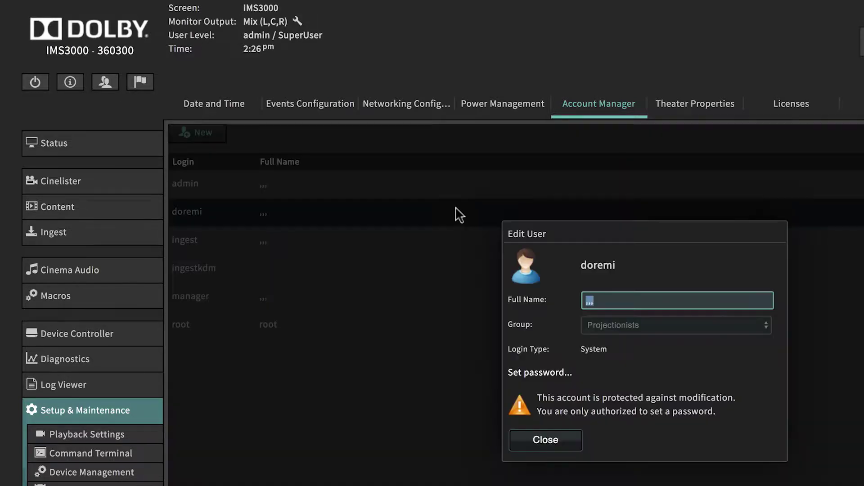
left_click(562, 441)
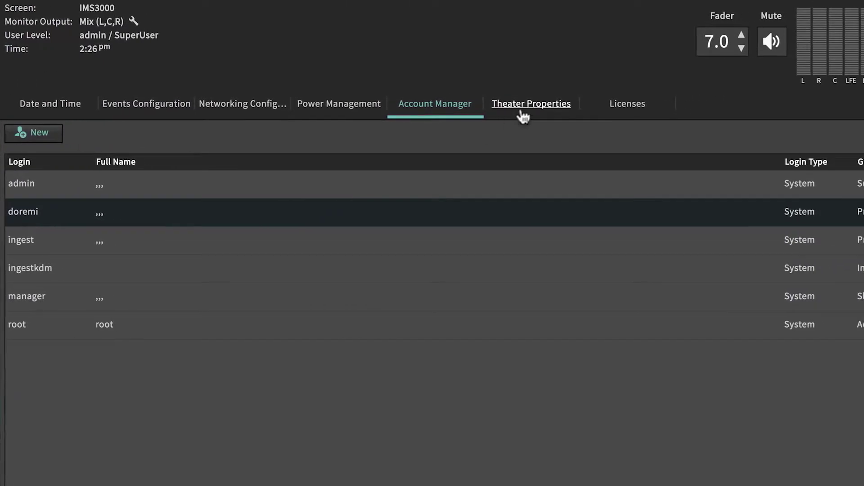
Review Theater Properties, leaving Screen Aspect Ratio at None, then view the software license terms.
left_click(522, 114)
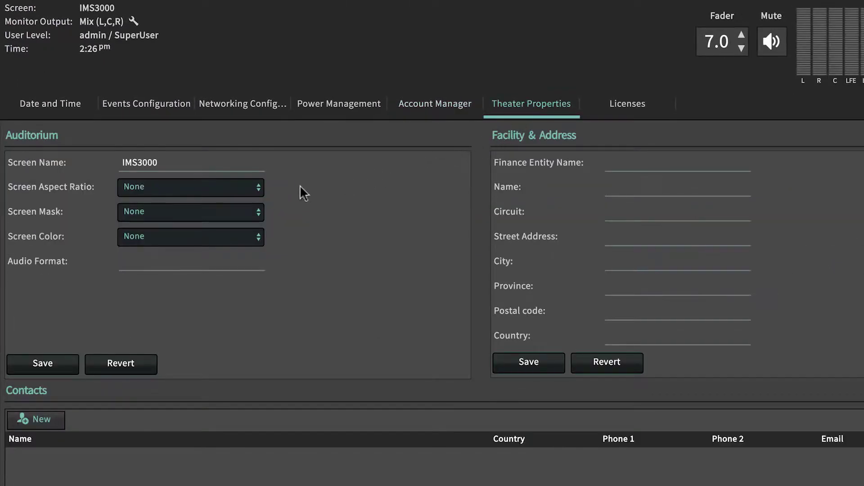
left_click(252, 185)
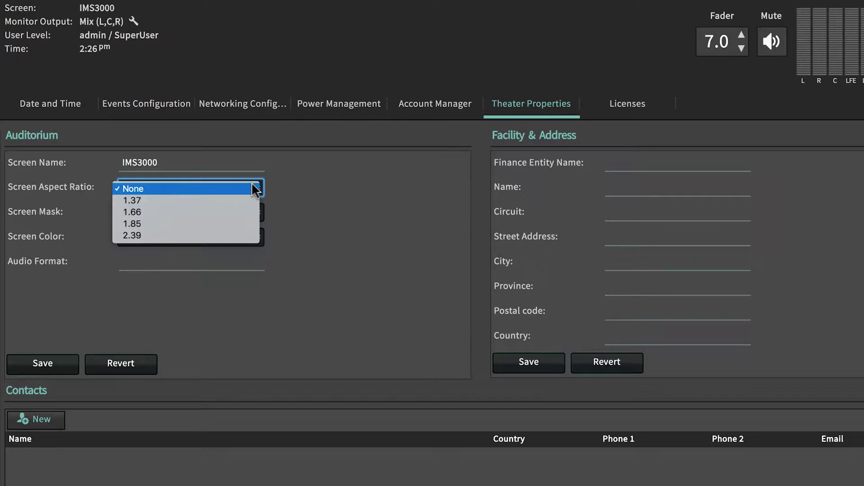
left_click(251, 182)
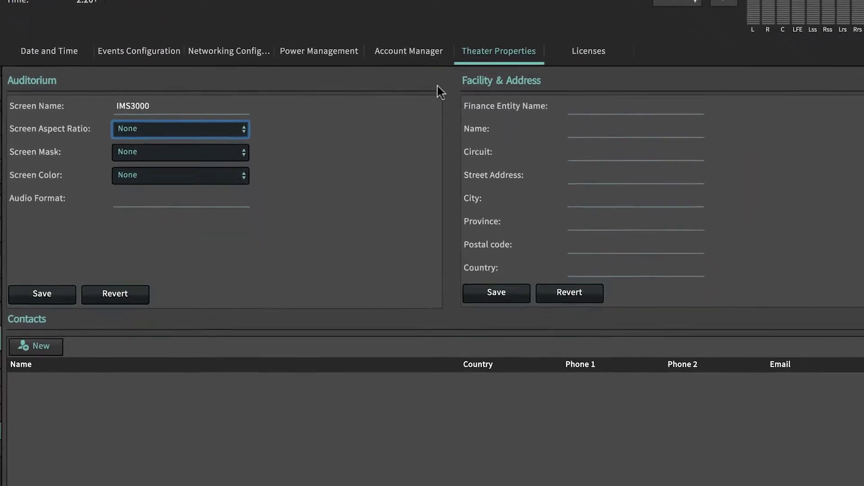
left_click(560, 23)
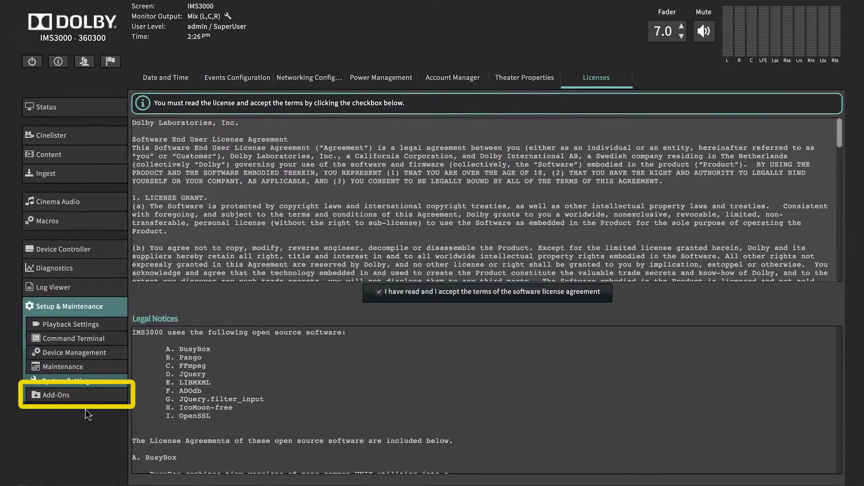
left_click(108, 396)
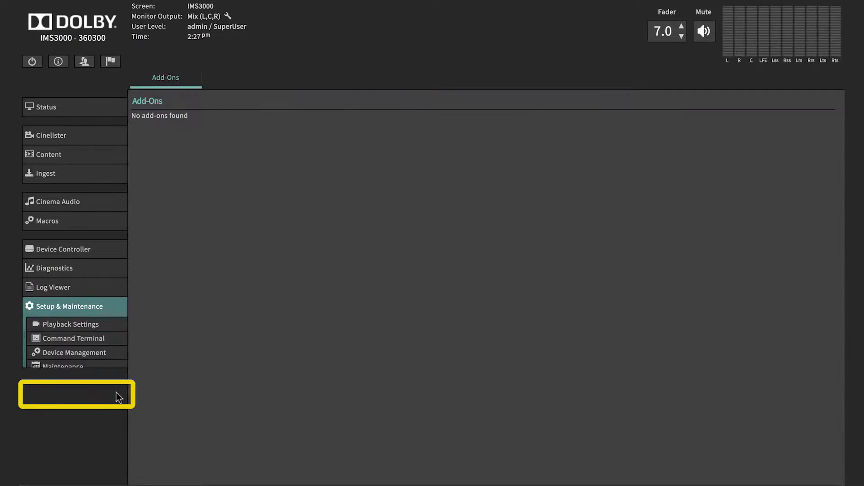